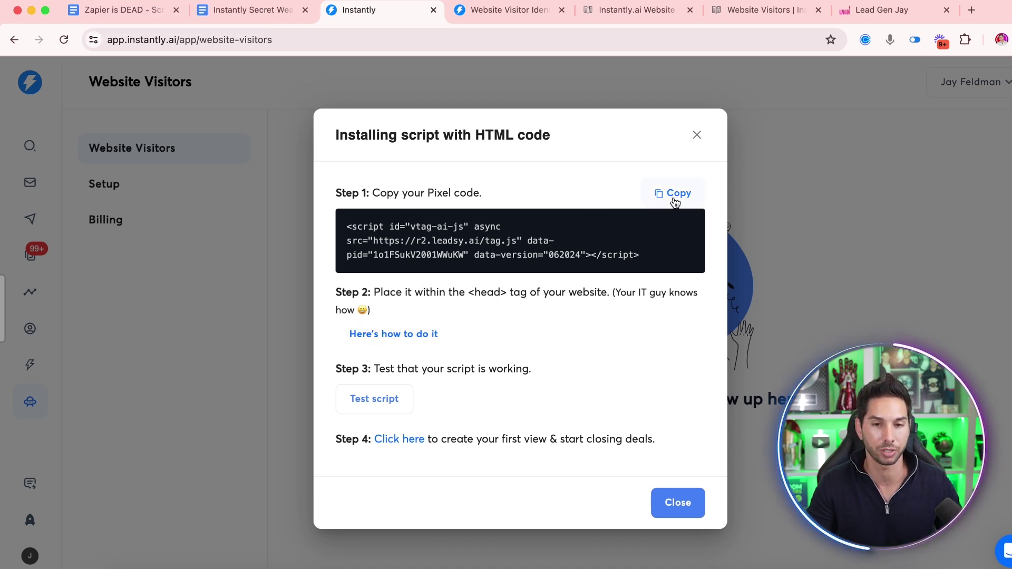
- Copy the website visitor pixel code from the HTML script installation instructions
click(675, 200)
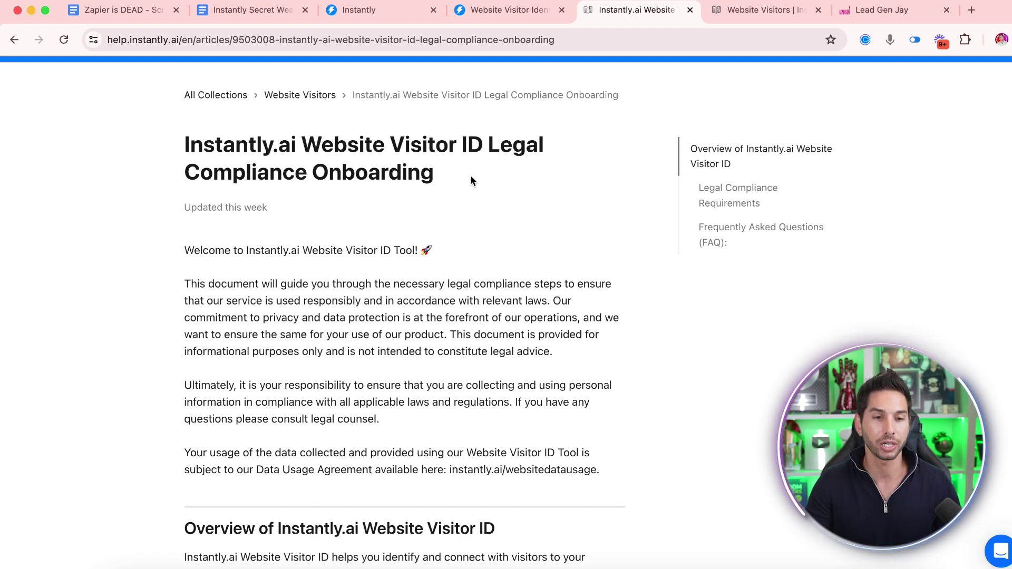
- Read through the Website Visitor ID legal compliance article, including its overview and legal compliance requirements
scroll(419, 223, down, 3)
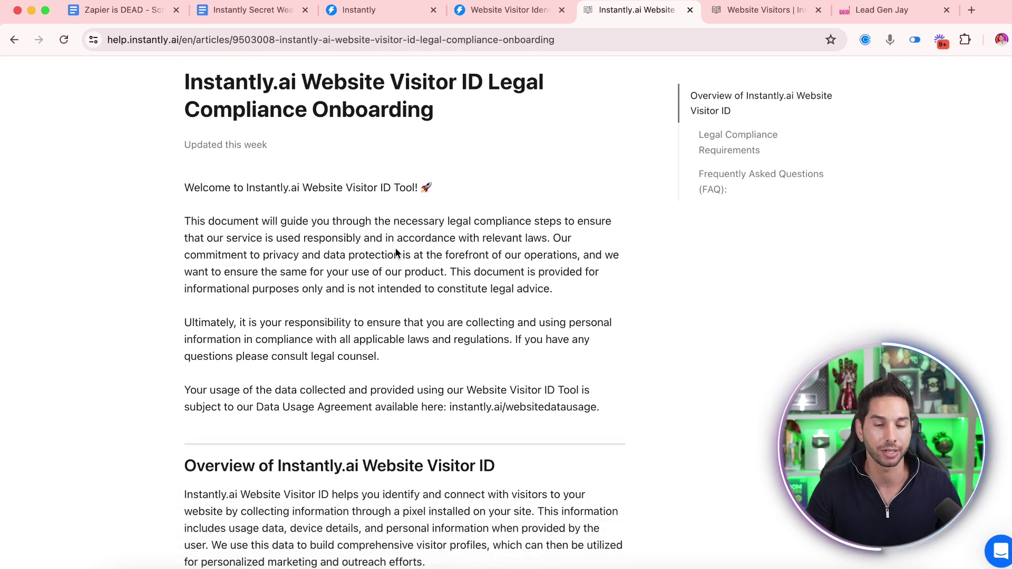
scroll(396, 253, down, 4)
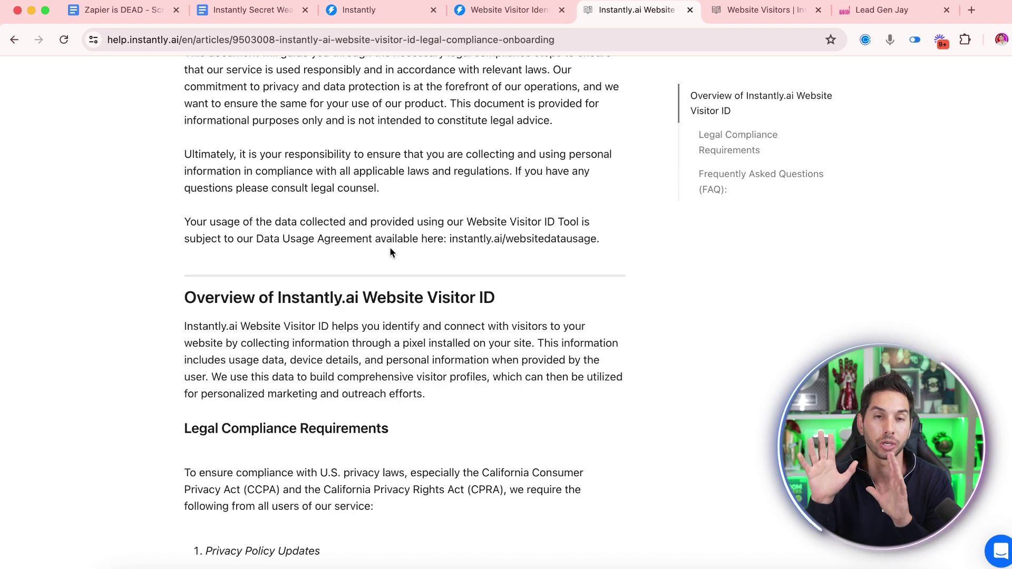
scroll(390, 253, down, 5)
scroll(389, 259, up, 10)
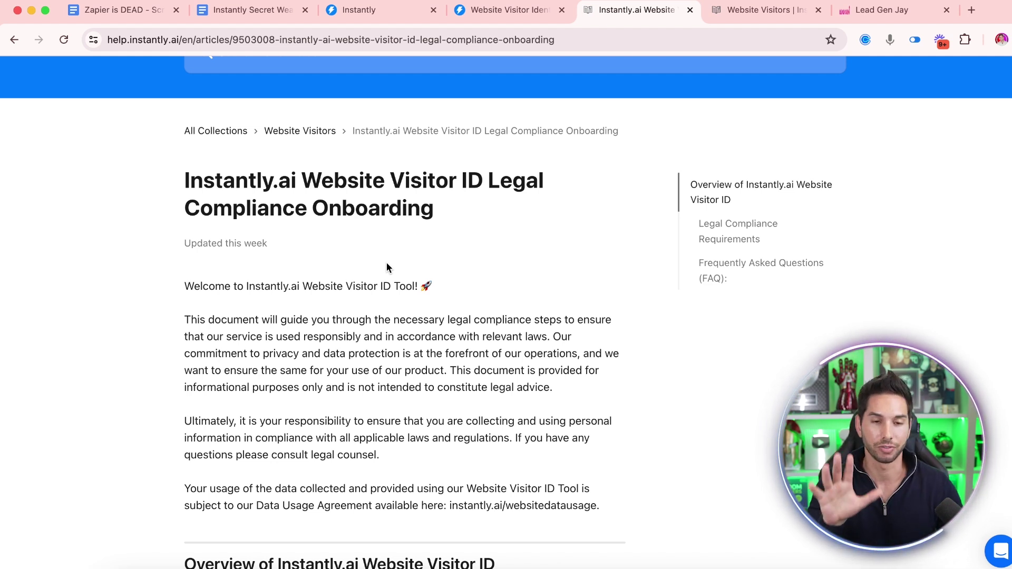
- Return to Instantly and review the Website Visitors billing page, including the current plan, its credits and the upgrade options
click(506, 10)
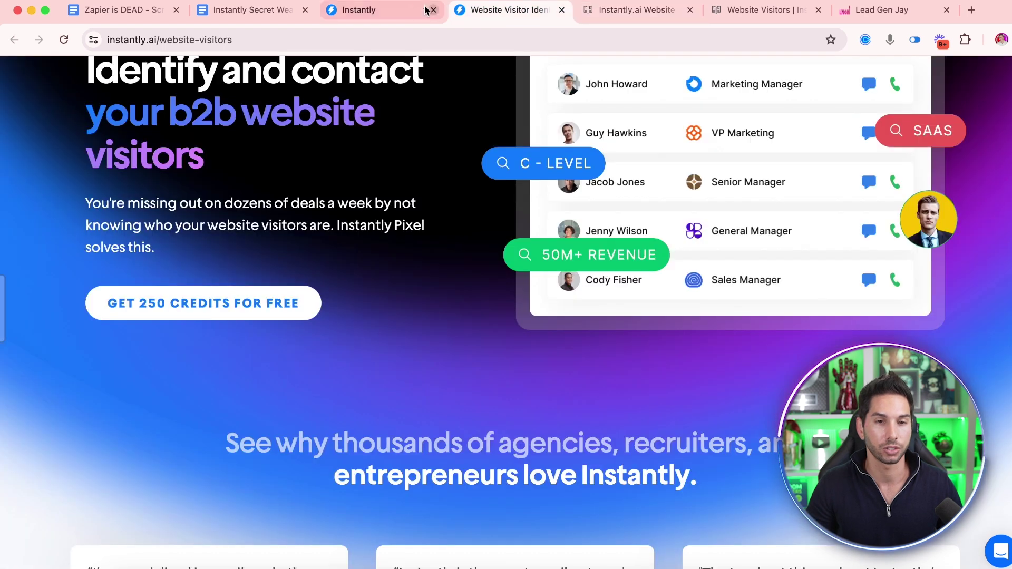
click(381, 15)
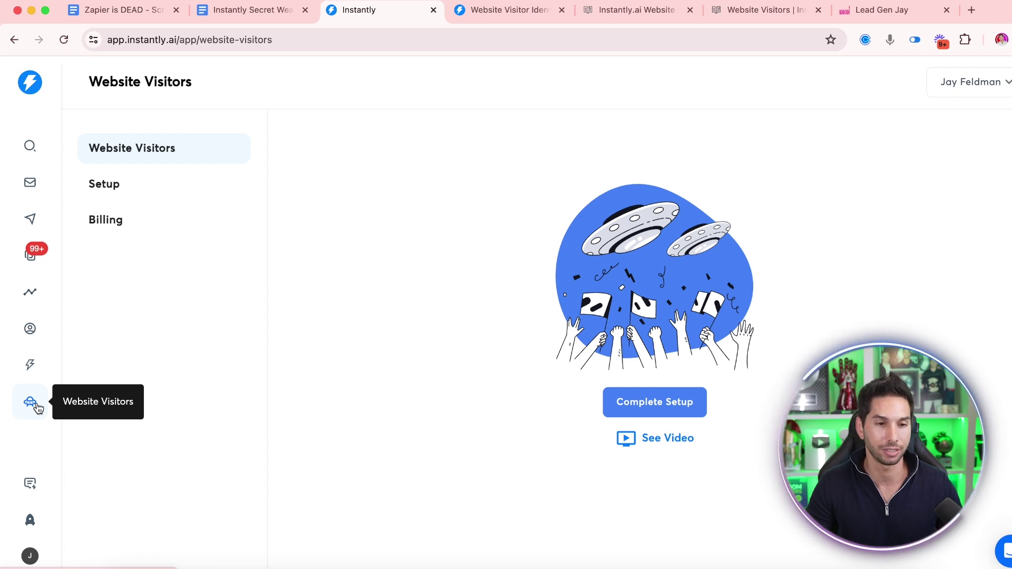
click(132, 220)
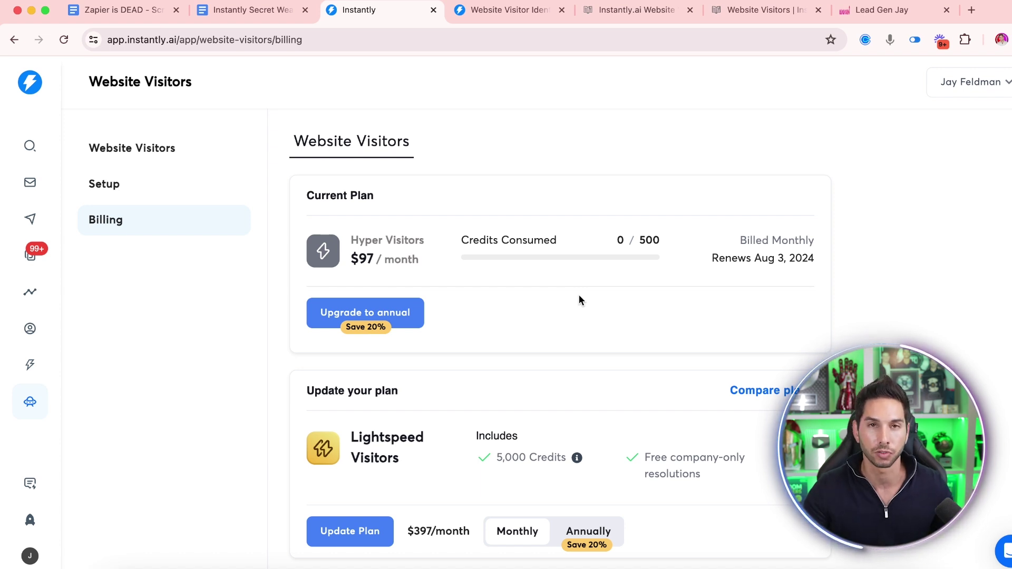
scroll(579, 298, down, 3)
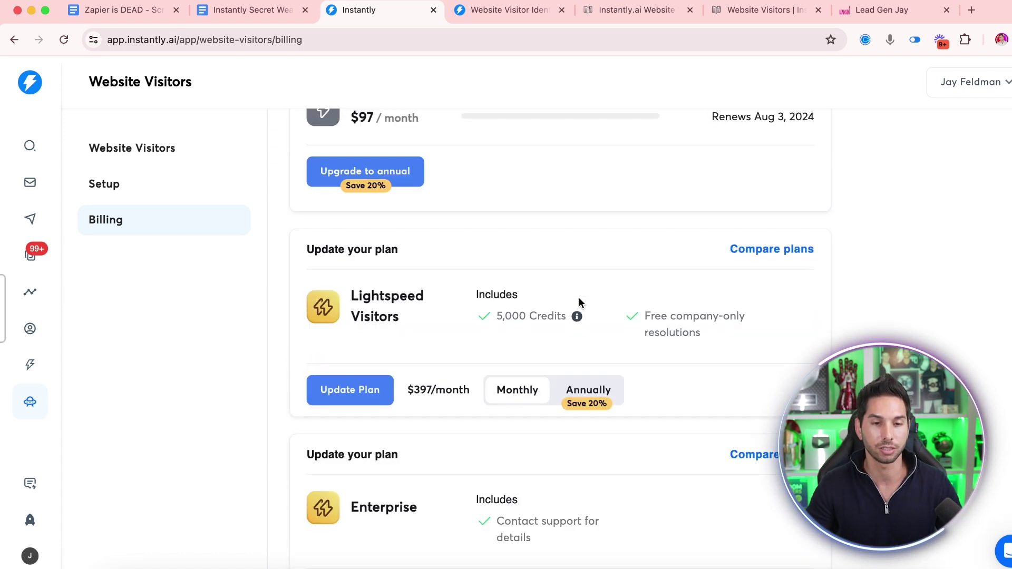
scroll(416, 273, down, 1)
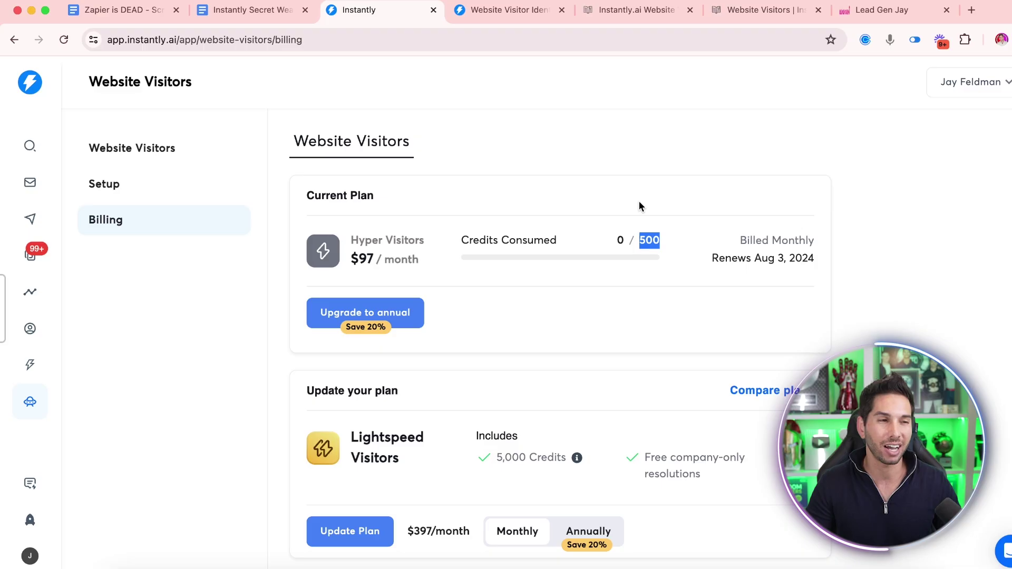
click(629, 250)
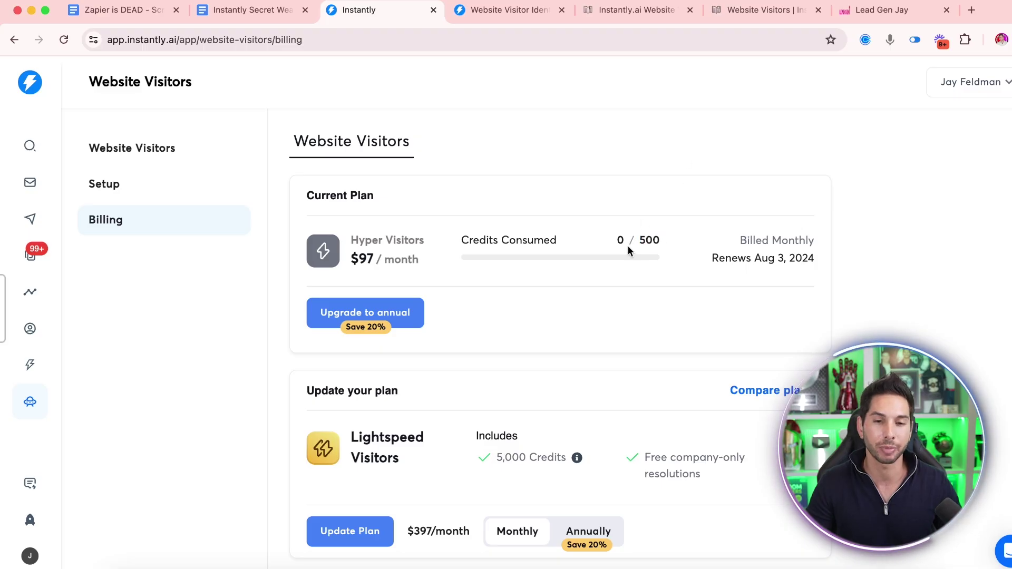
double_click(649, 245)
shift+click(620, 240)
click(611, 214)
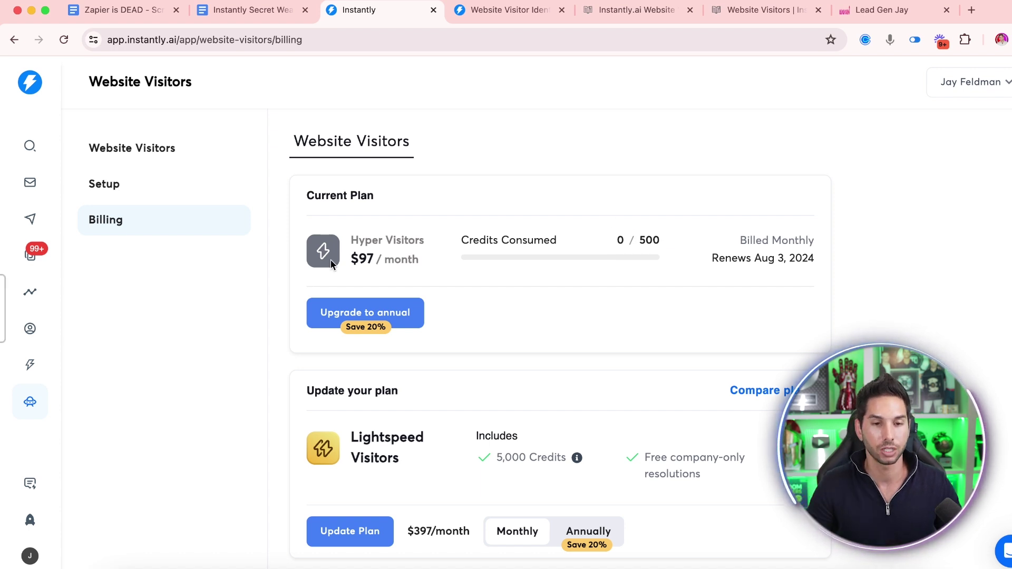
- Complete the Website Visitors setup for the domain leadgenjay.com, get the pixel and copy its code
click(185, 149)
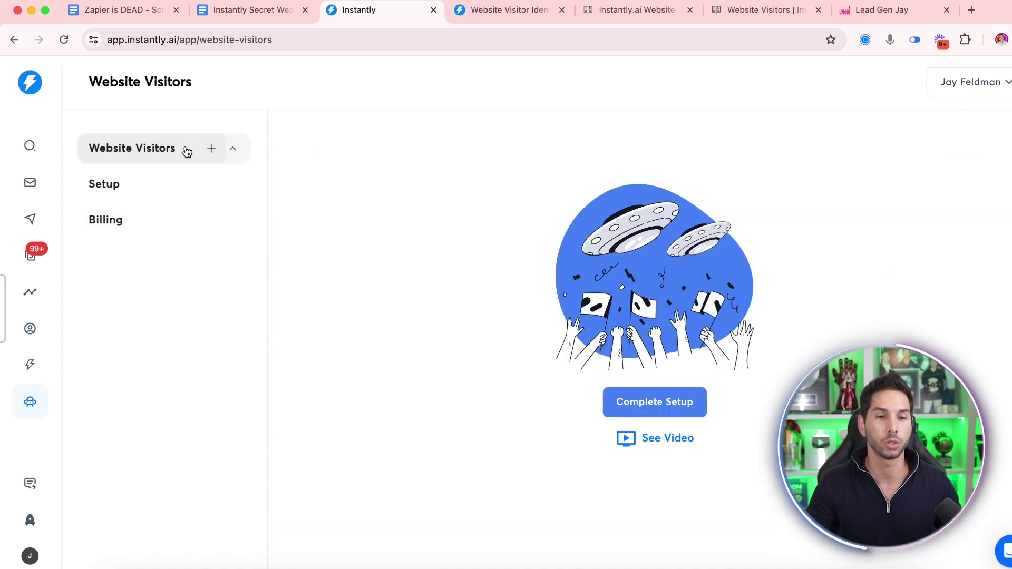
click(661, 414)
click(456, 448)
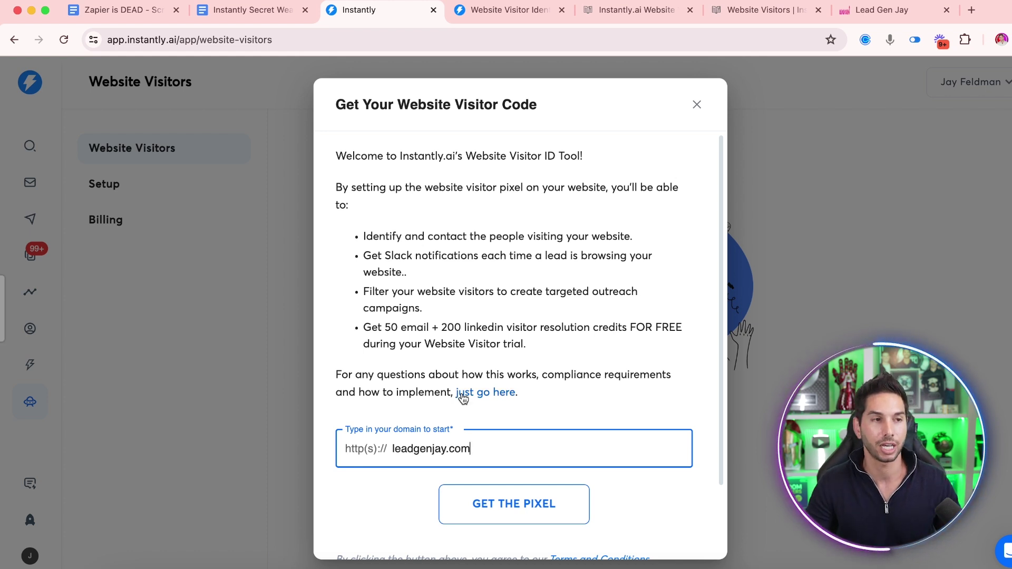
scroll(485, 448, down, 1)
click(505, 495)
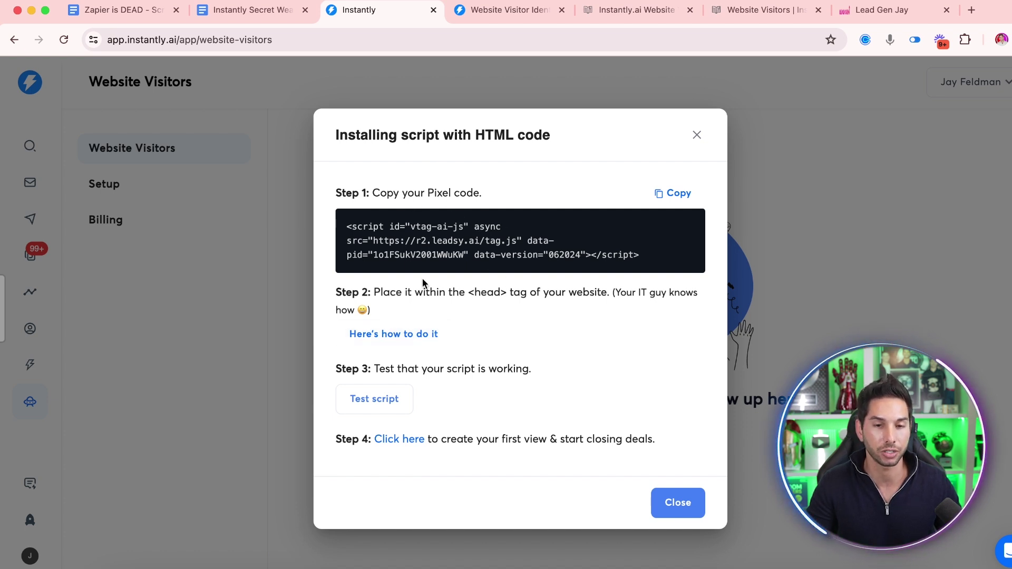
click(673, 206)
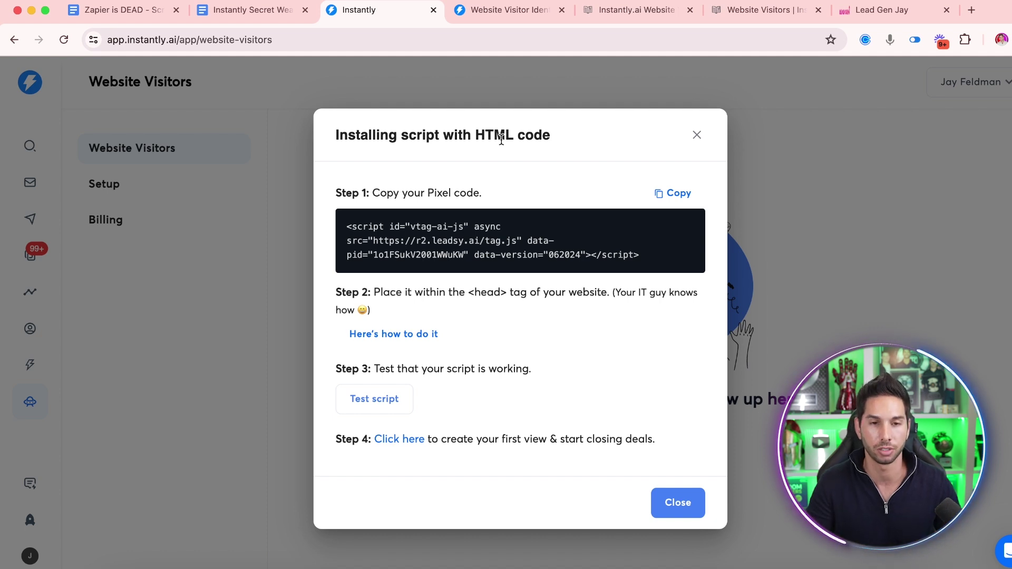
- Switch to GoHighLevel and paste the pixel script at the end of the Course Funnel's head tracking code
click(903, 10)
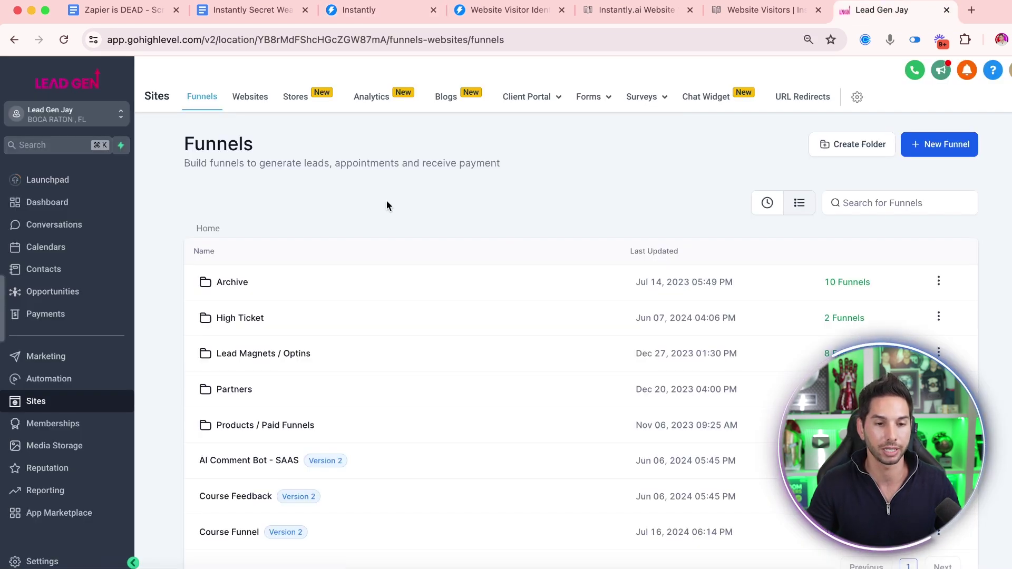
click(230, 530)
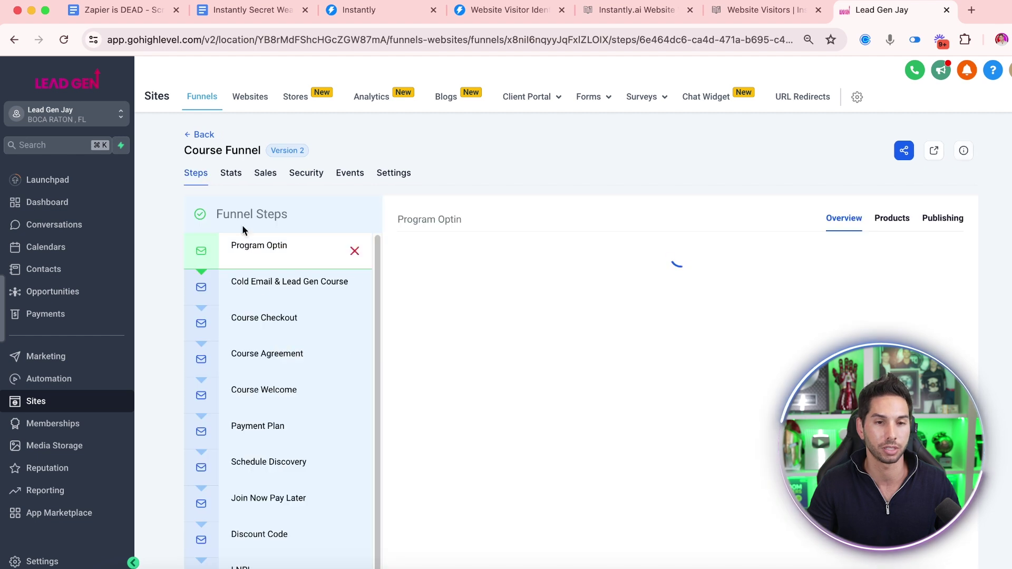
click(388, 176)
scroll(412, 406, down, 10)
click(412, 406)
scroll(412, 406, down, 1)
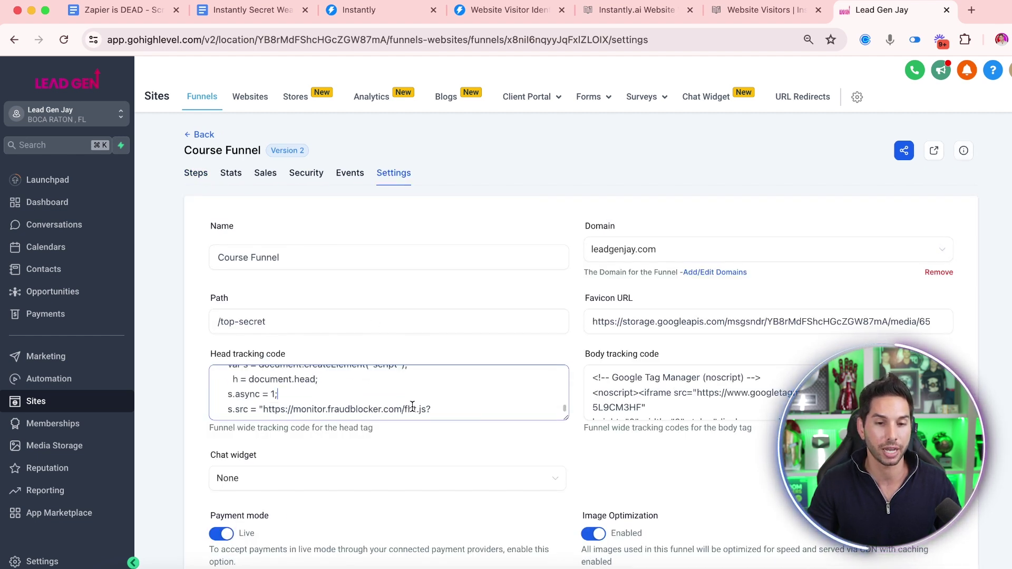
scroll(412, 406, down, 3)
click(412, 407)
key(Return)
key(super+v)
- Add the pixel script on a new line at the end of the 8 Million Leads Optin funnel's head tracking code
key(super+bracketleft)
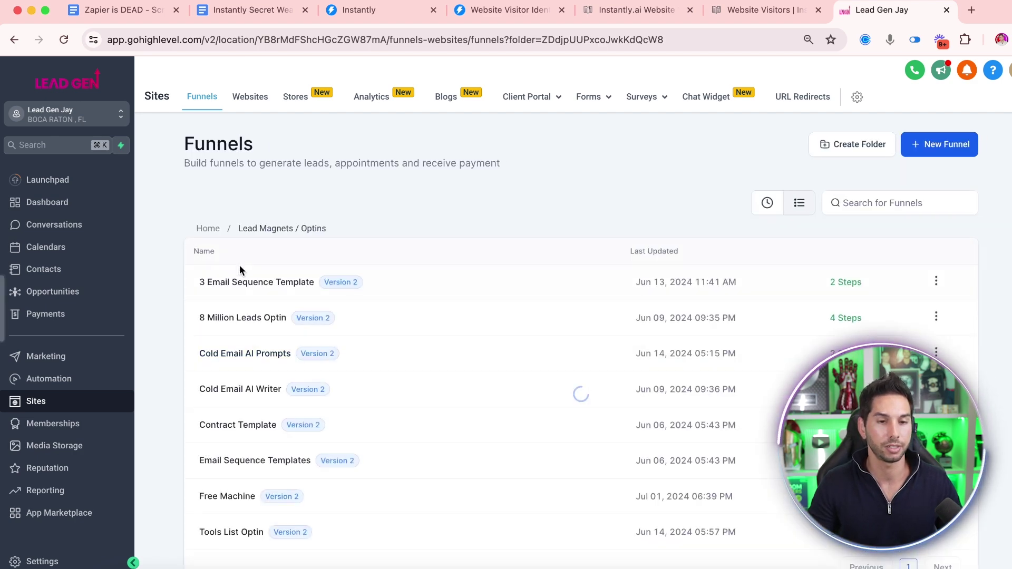
click(241, 316)
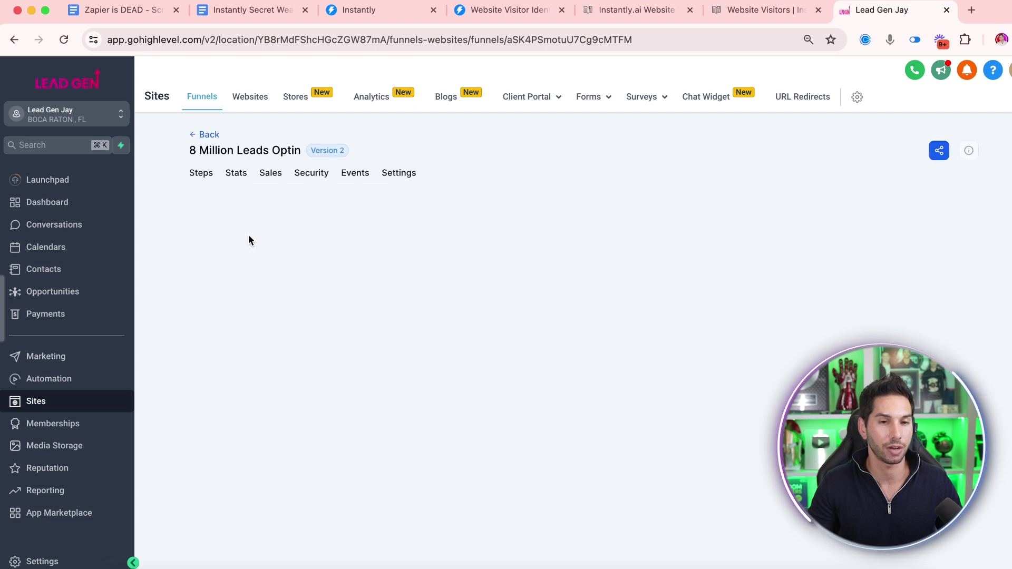
click(394, 174)
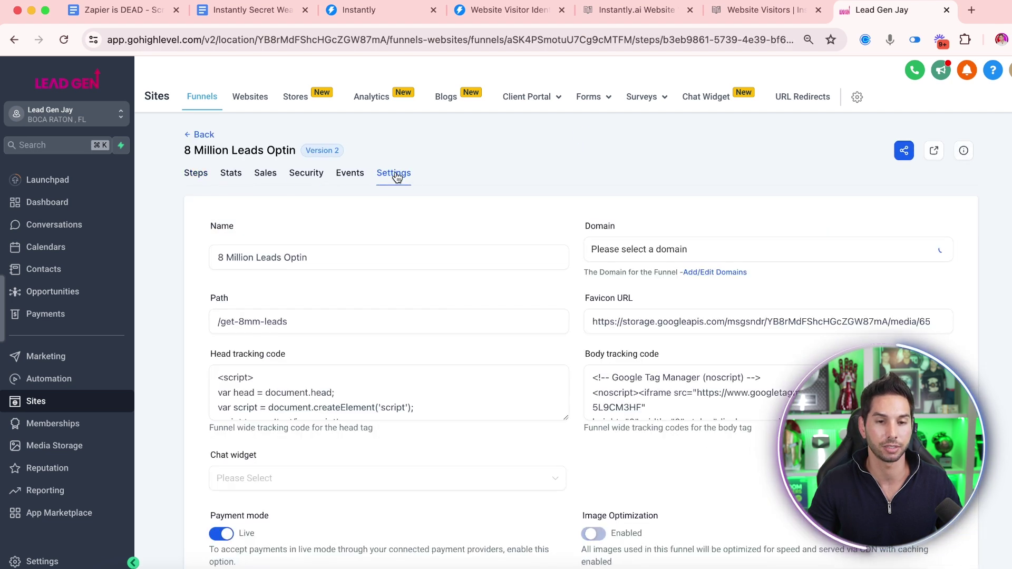
scroll(430, 415, down, 5)
click(430, 415)
key(Return)
key(Return)
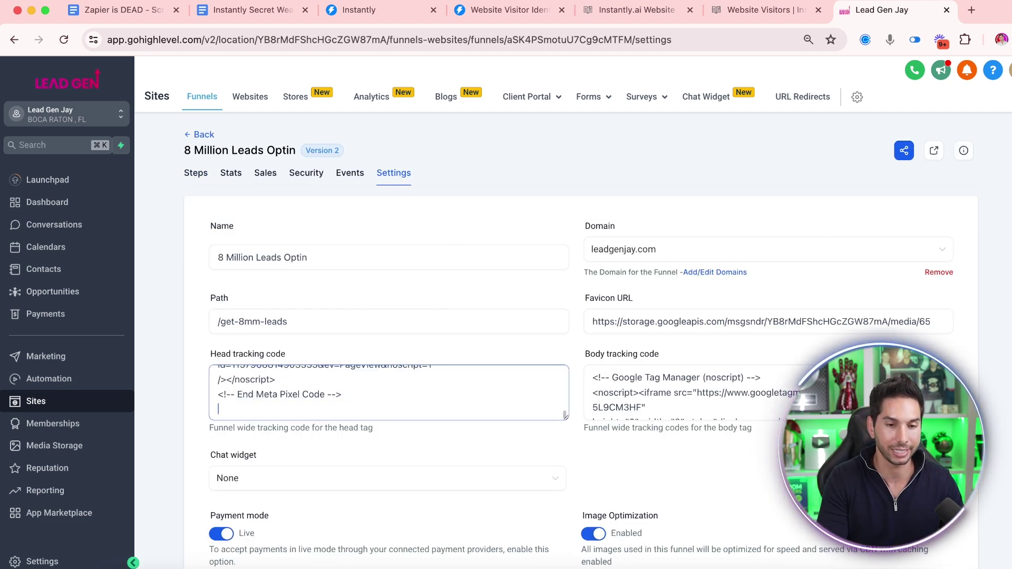
key(super+v)
scroll(450, 324, down, 3)
click(847, 345)
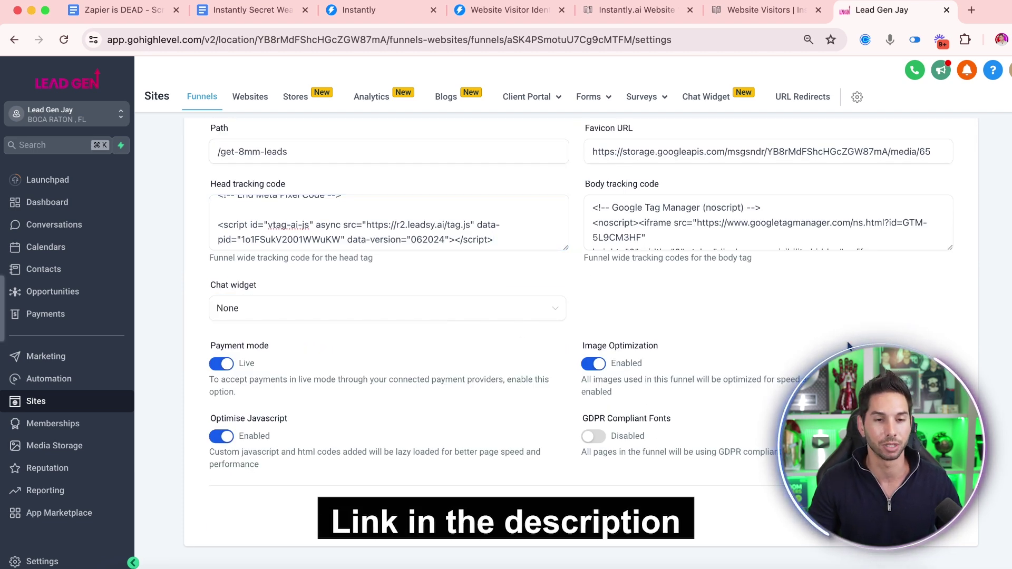
click(373, 231)
key(super+bracketleft)
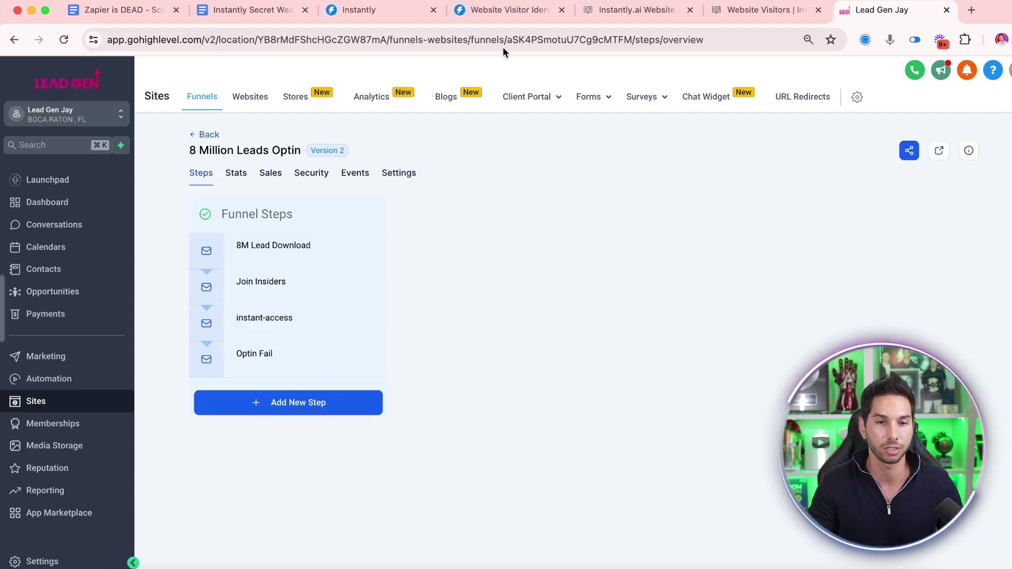
- Return to Instantly, run the pixel script test and inspect the testvtag=true parameter in the test page's address
click(495, 11)
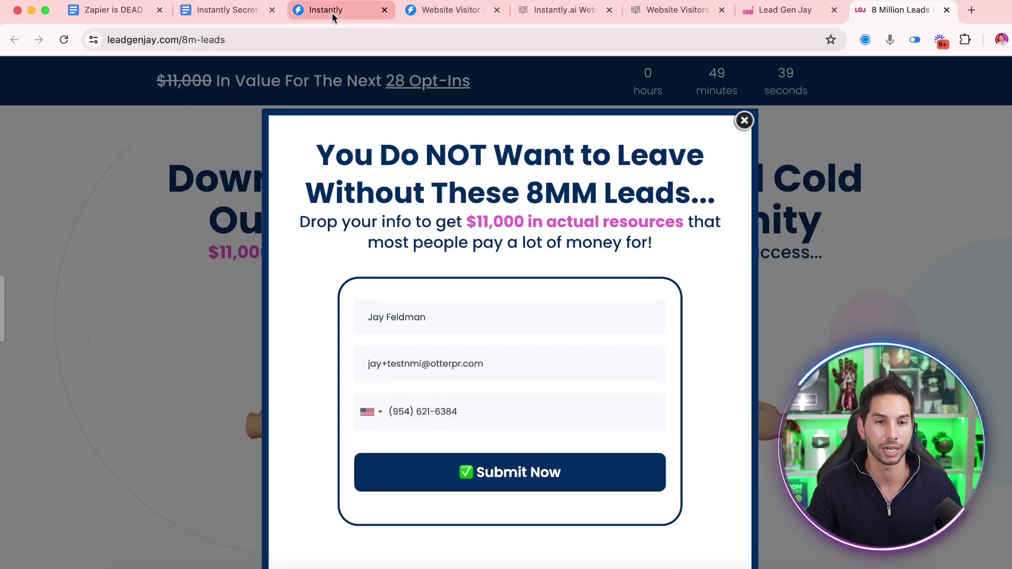
click(332, 16)
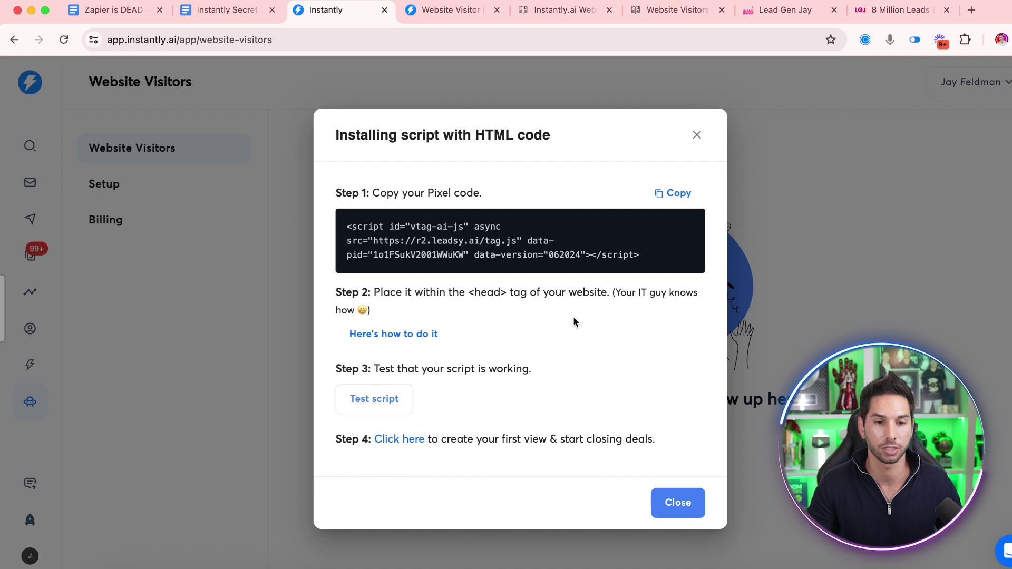
click(371, 398)
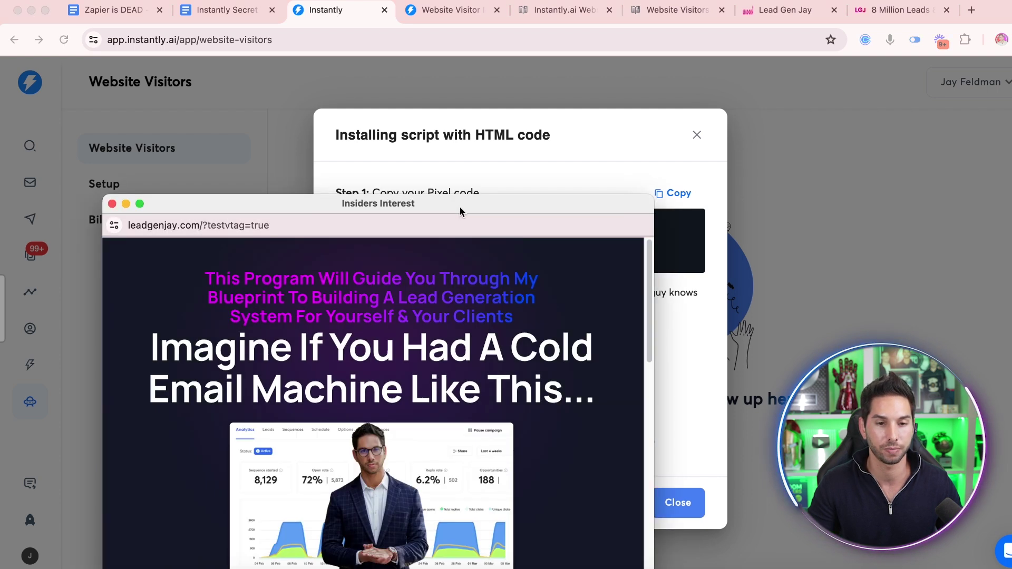
drag(460, 210, 459, 115)
click(361, 127)
drag(237, 130, 315, 132)
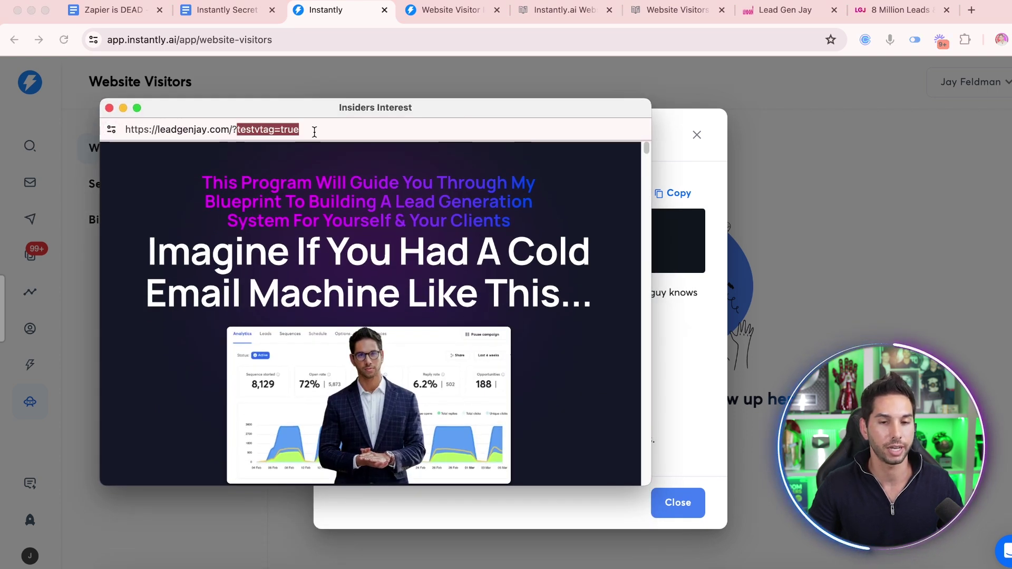
click(670, 369)
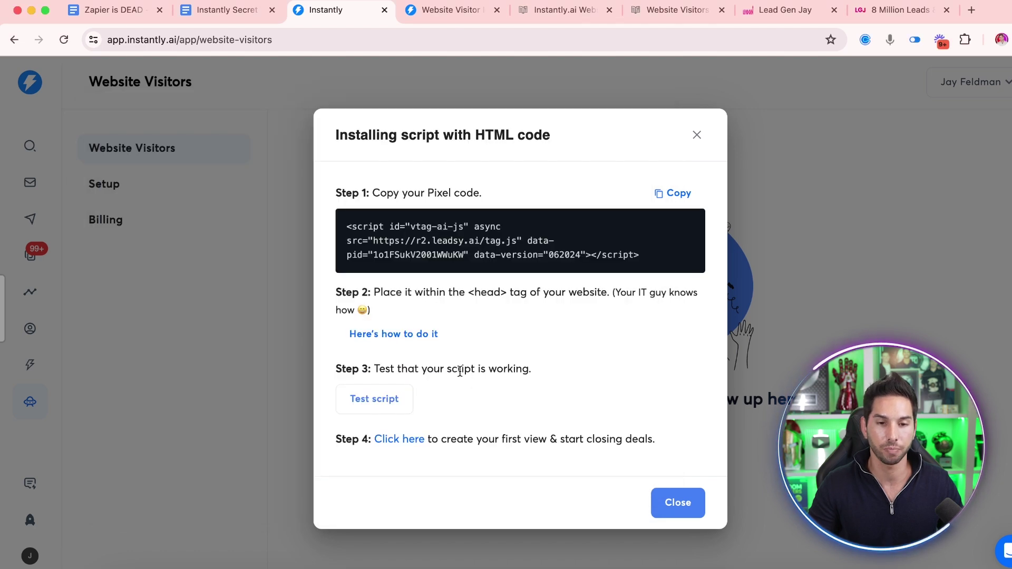
- Start a new website visitor view and name it "All Course Visitors"
click(411, 442)
click(436, 217)
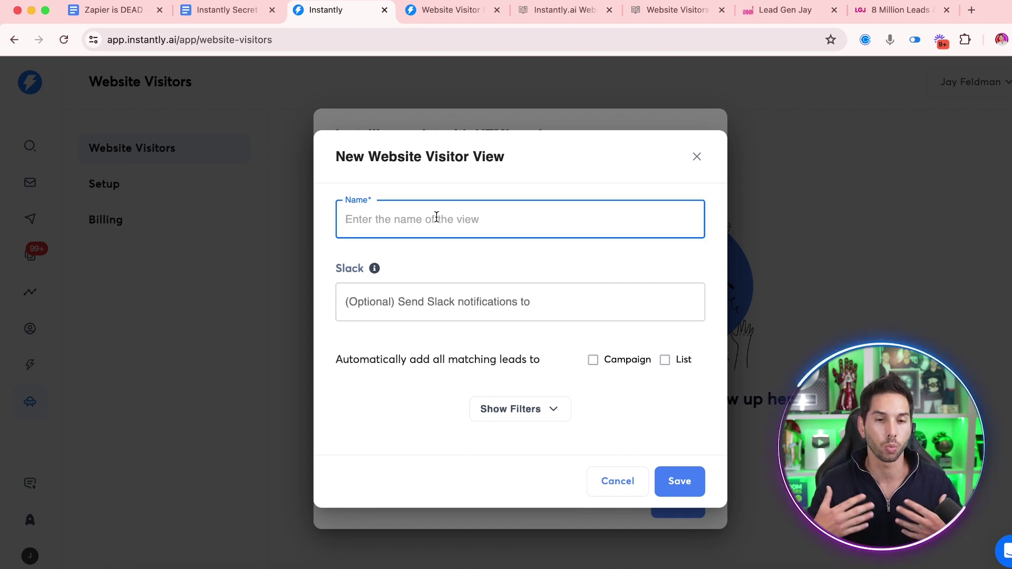
text(All Course Visitors)
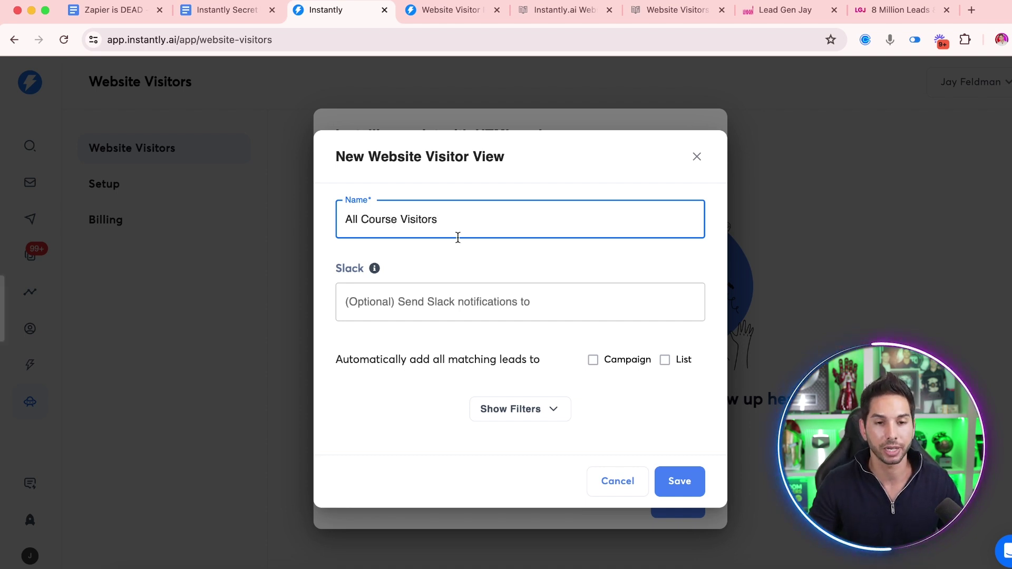
click(466, 261)
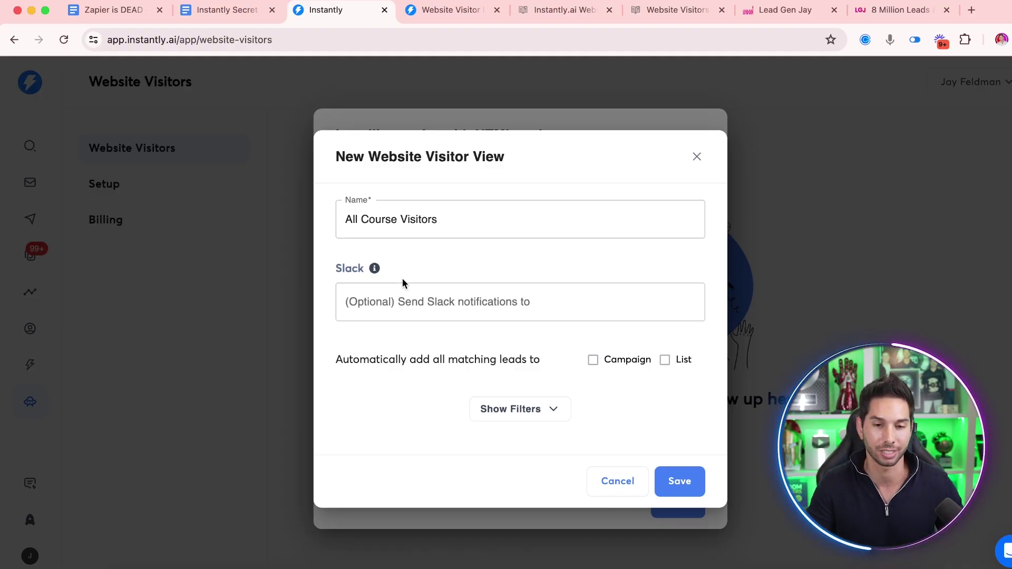
- Have the view automatically add all matching leads to a new list named "Website Visitors - Course"
click(680, 368)
click(504, 400)
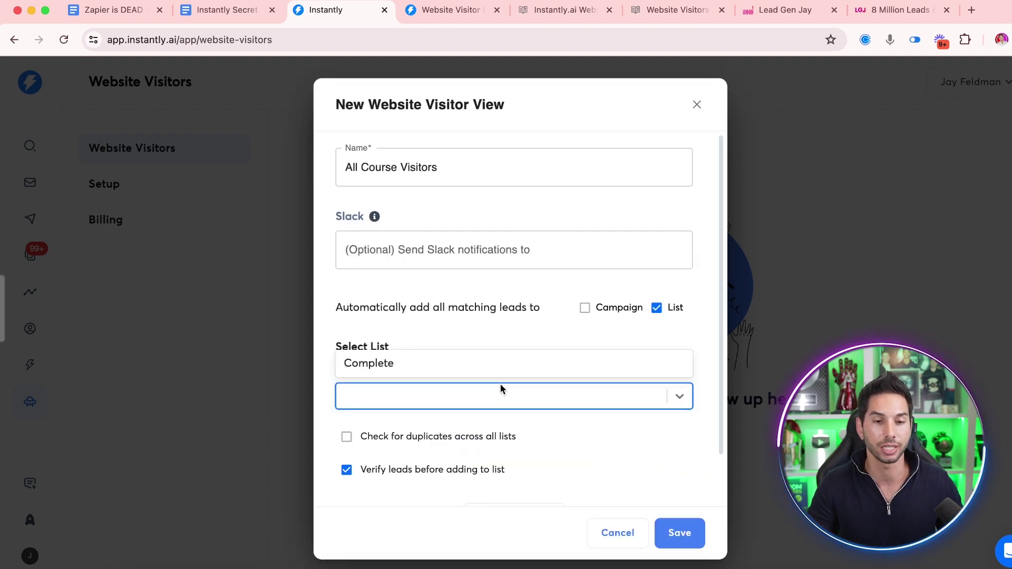
text(Website Visitors)
text(- Course)
key(Return)
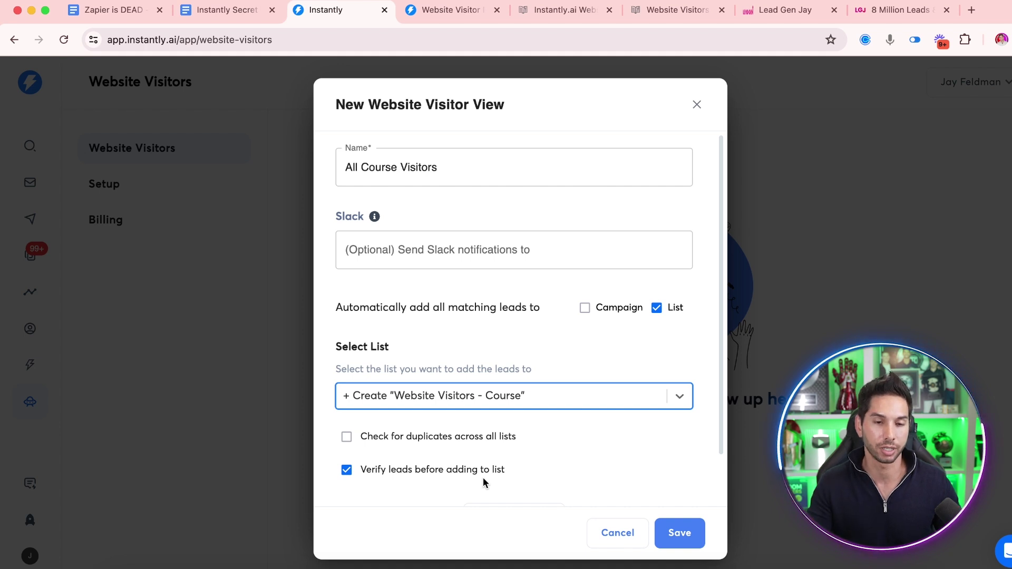
triple_click(395, 471)
click(422, 486)
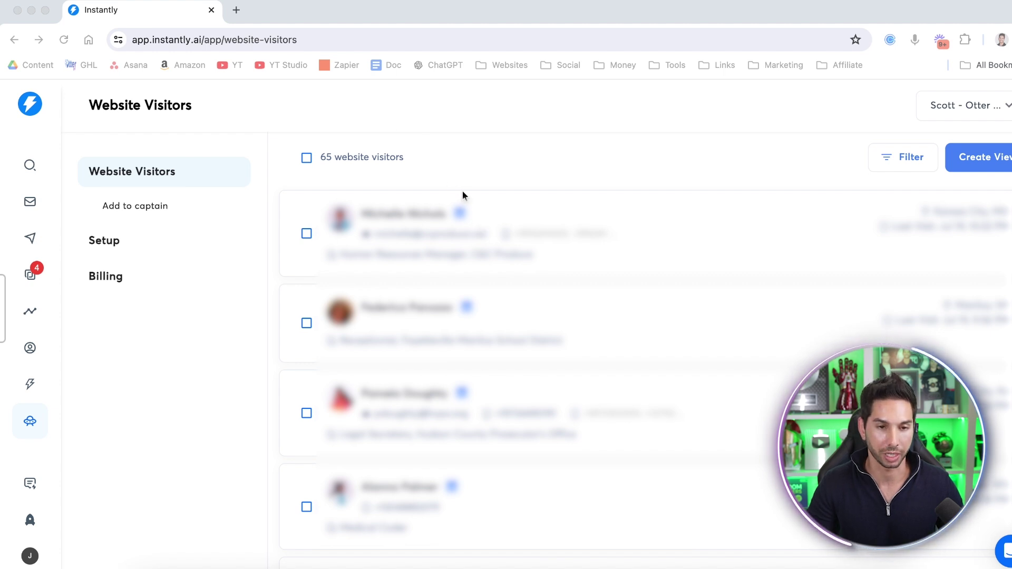
click(369, 160)
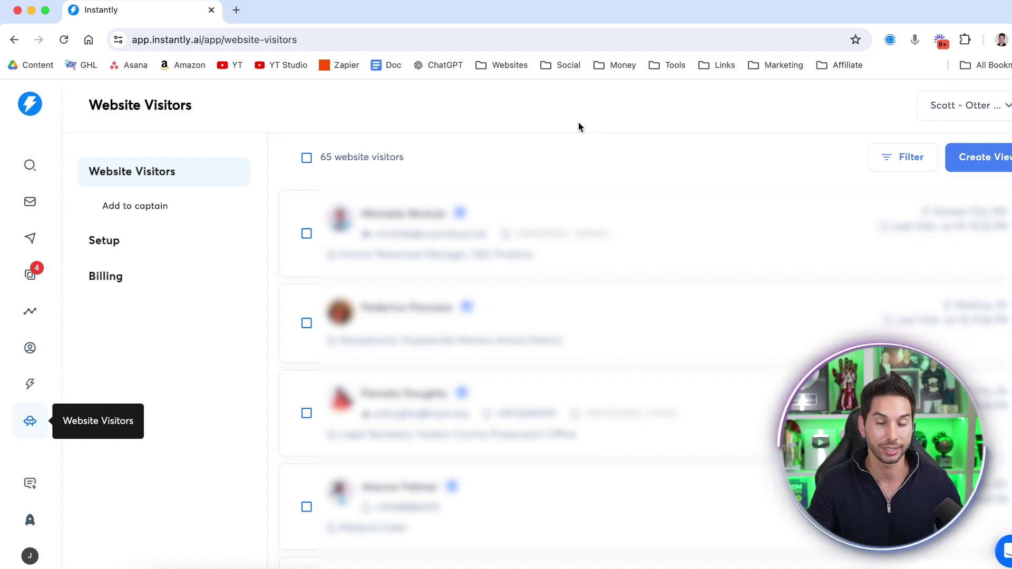
click(30, 237)
click(247, 293)
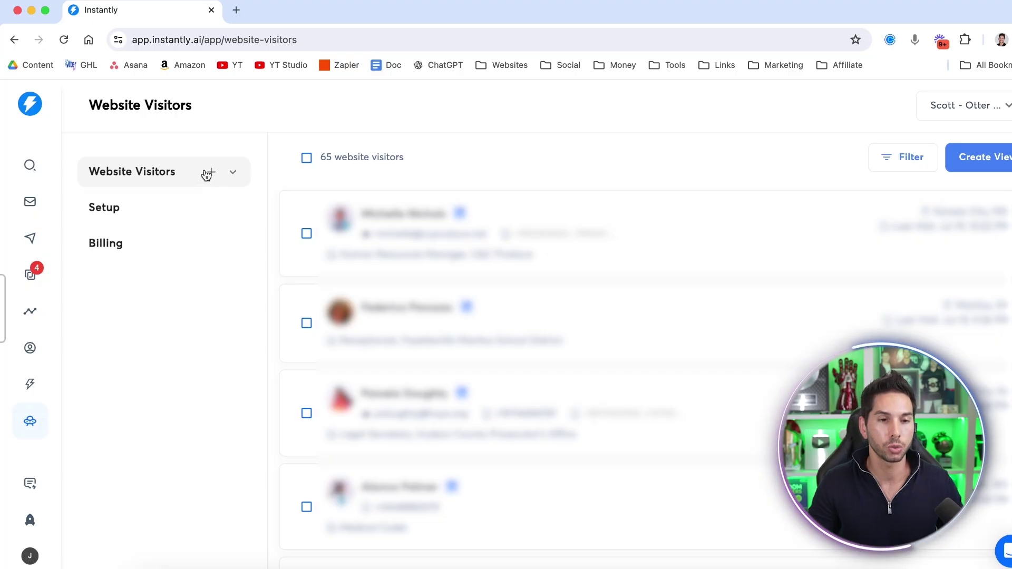
- Start a new website visitor view and filter it to $10M - 50M revenue and C-Level seniority
click(212, 174)
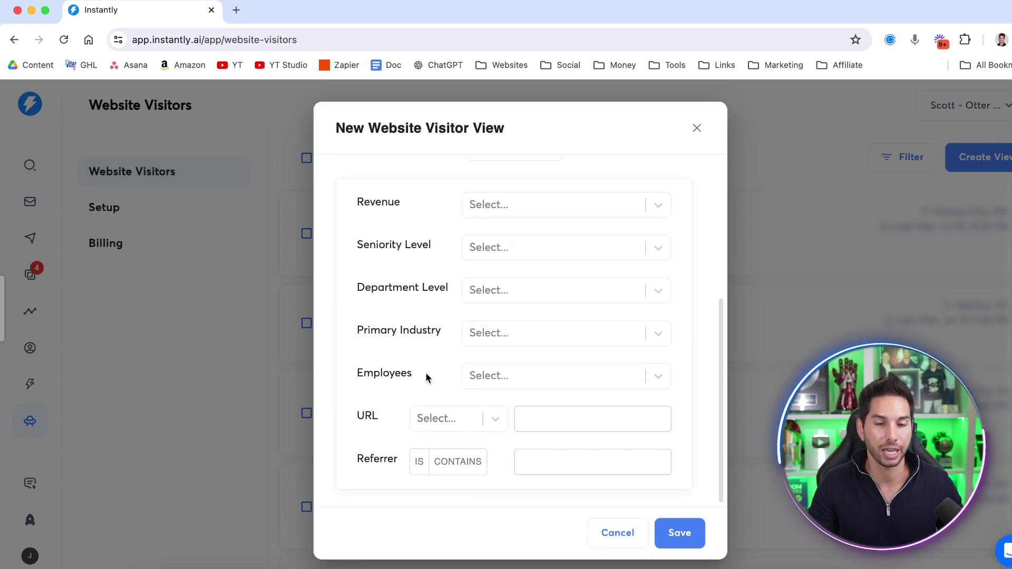
scroll(426, 372, up, 5)
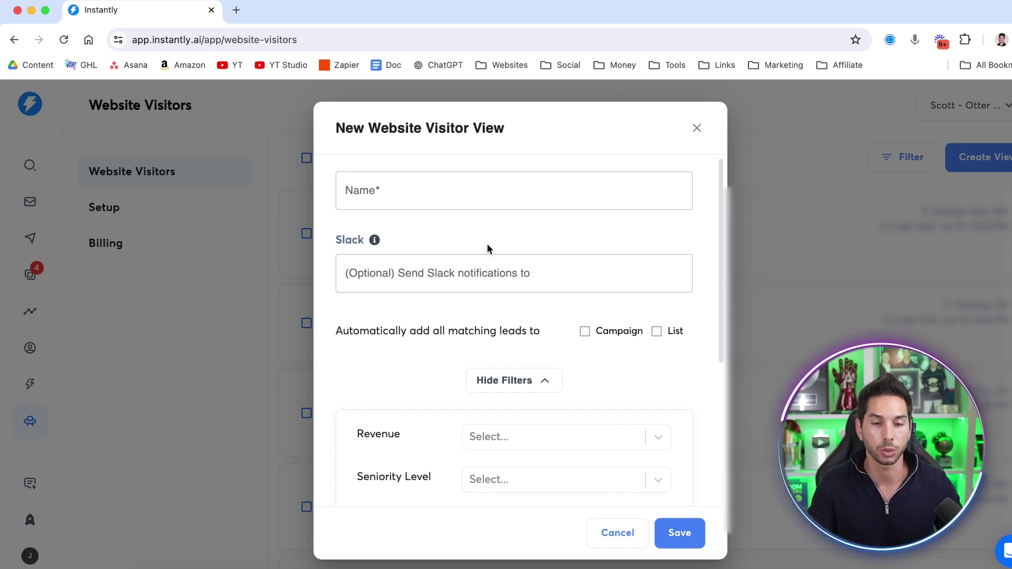
scroll(488, 249, down, 3)
click(518, 364)
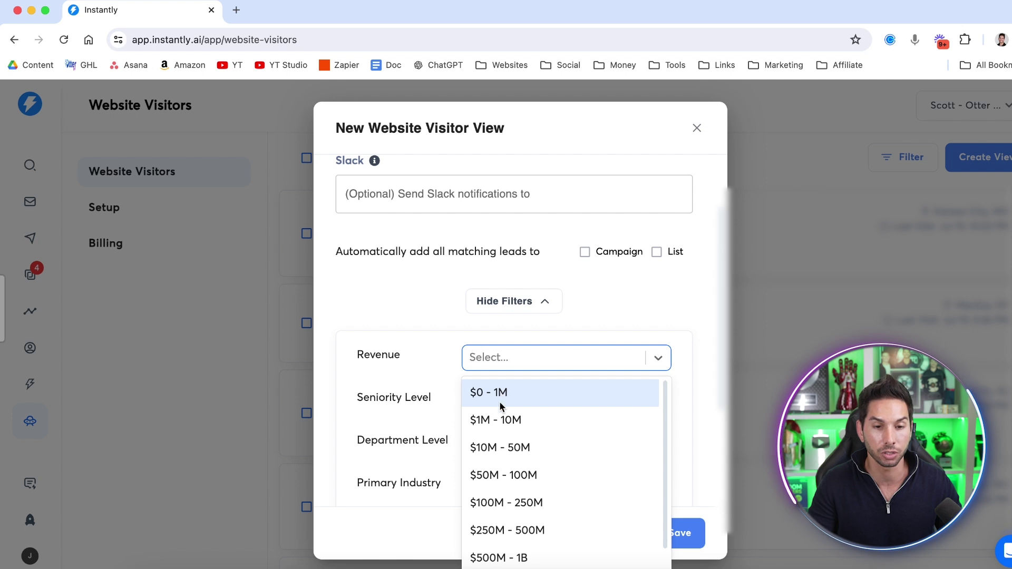
click(501, 447)
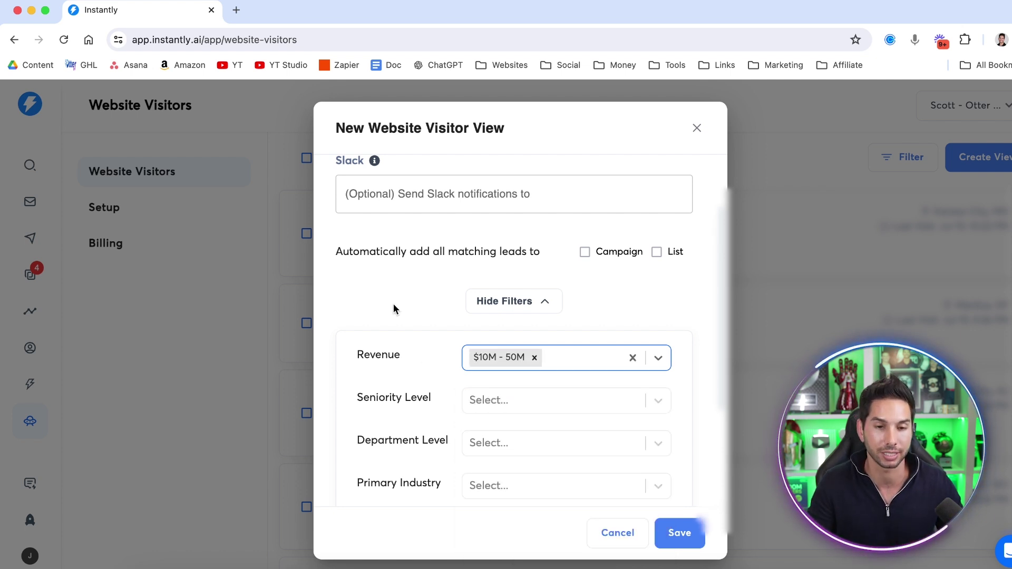
scroll(395, 316, down, 1)
click(525, 384)
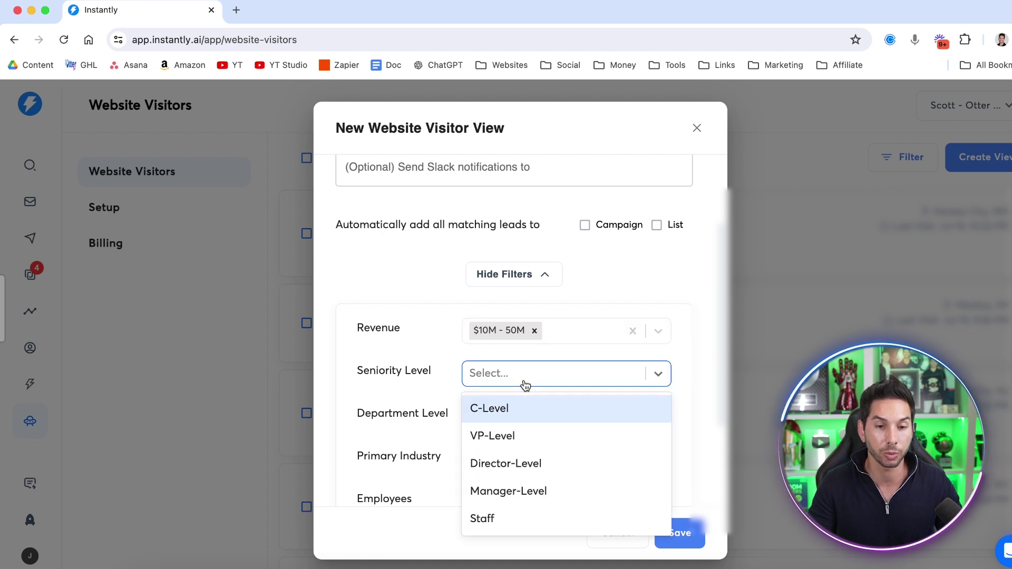
click(511, 410)
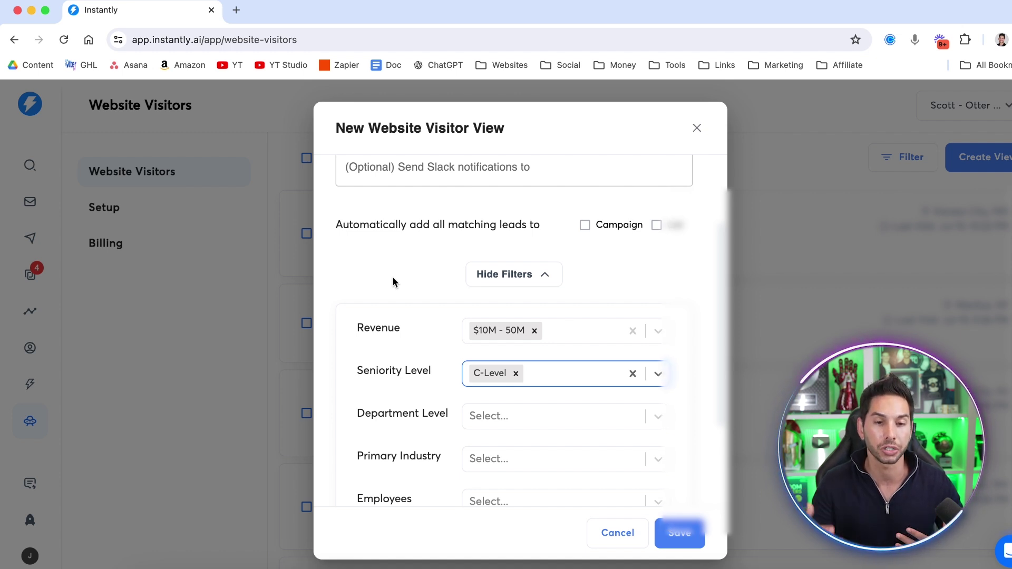
- Add a URL filter to the new view so that it matches pages whose address contains "course"
scroll(509, 374, down, 3)
scroll(506, 374, up, 1)
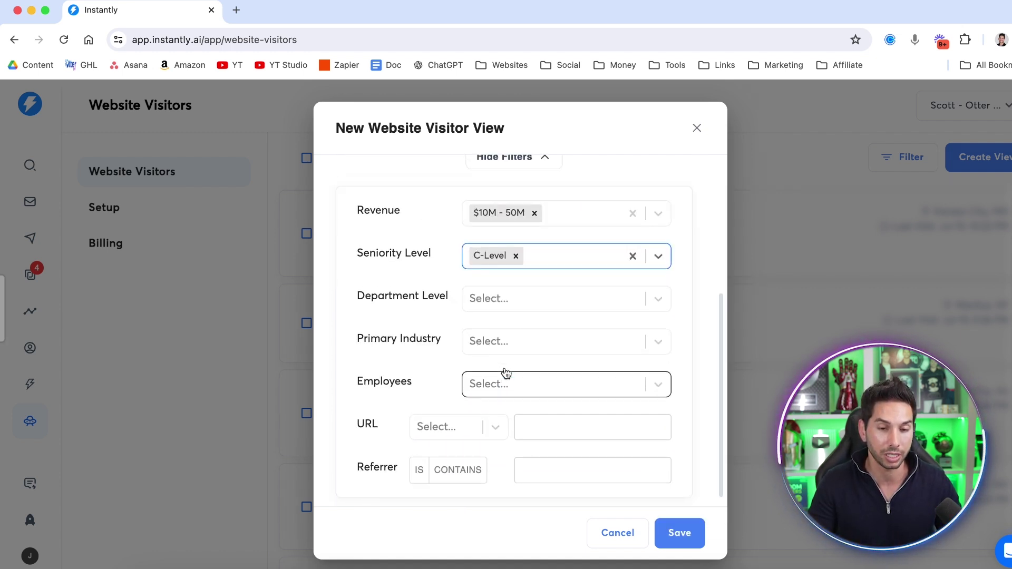
scroll(506, 373, down, 2)
click(452, 422)
click(486, 453)
click(497, 422)
click(471, 480)
click(558, 417)
text(cour)
click(396, 411)
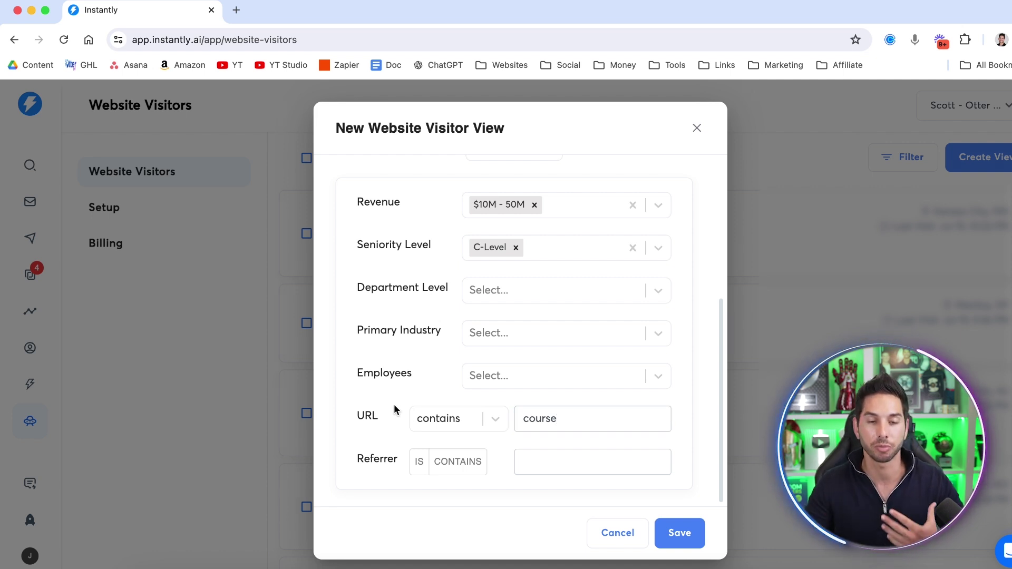
scroll(396, 410, up, 5)
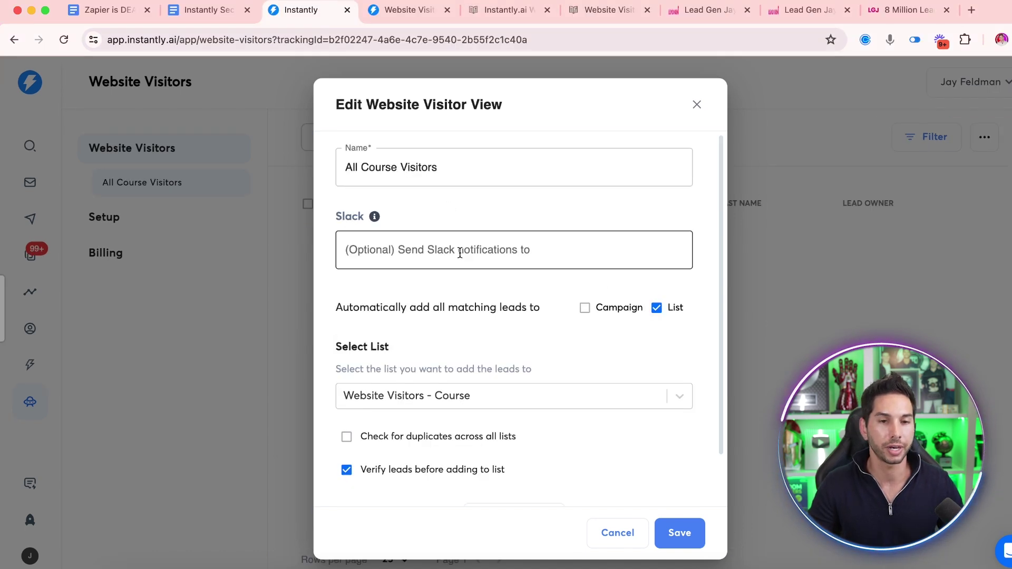
- Filter the All Course Visitors view to URLs that contain "insiders" and save the view
scroll(407, 451, down, 2)
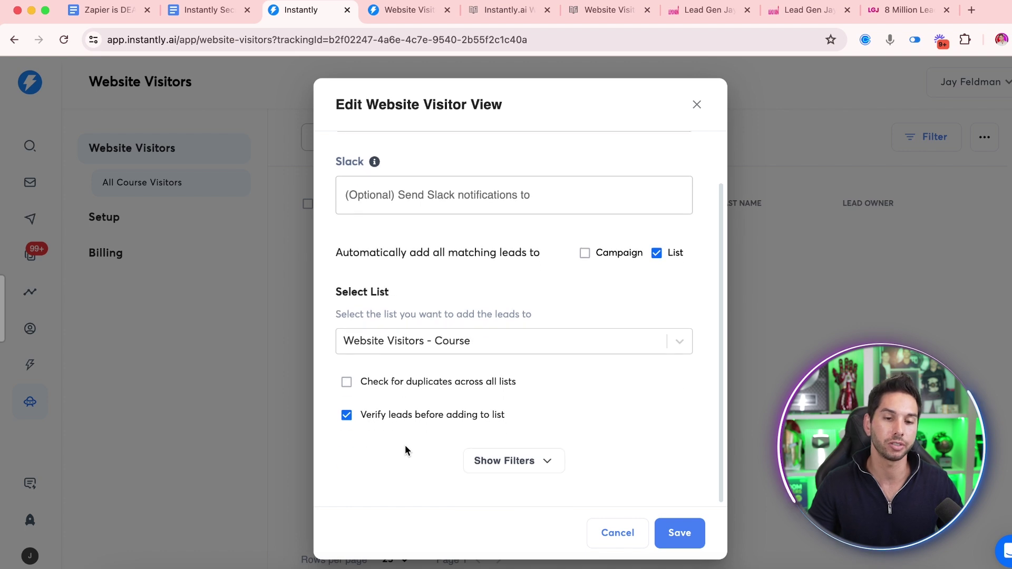
click(534, 460)
scroll(524, 372, down, 10)
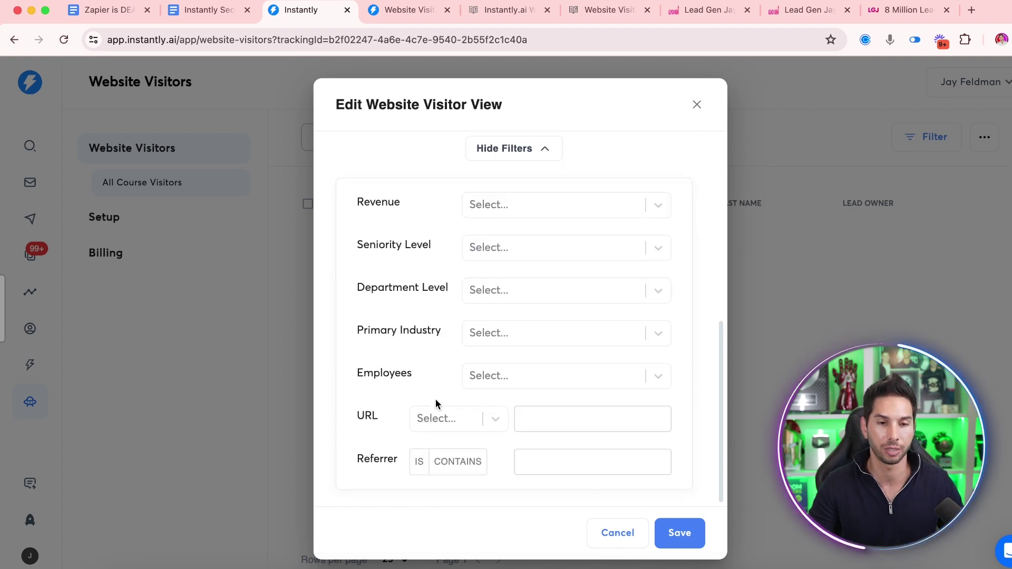
click(434, 417)
click(419, 481)
click(540, 424)
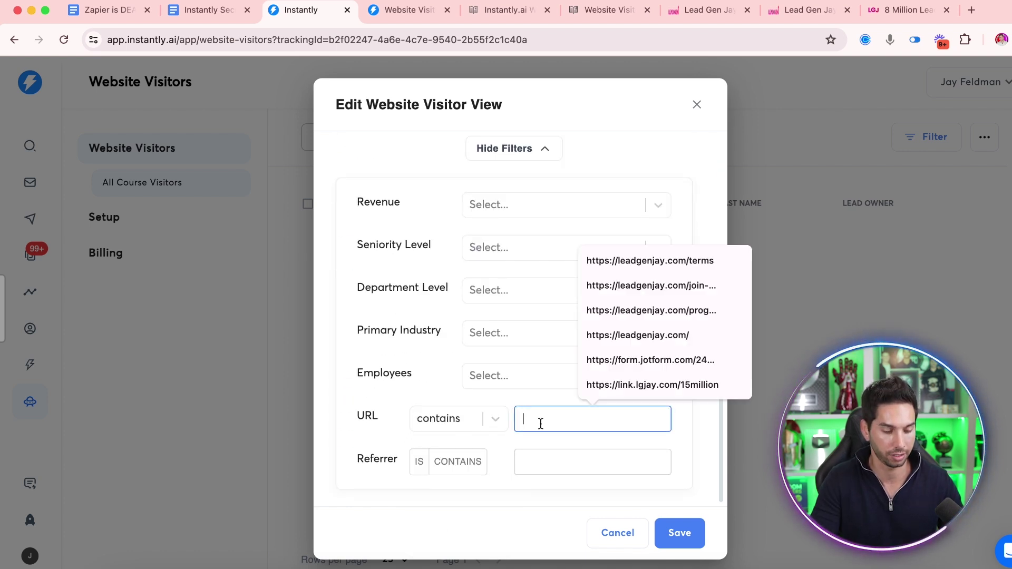
text(insiders)
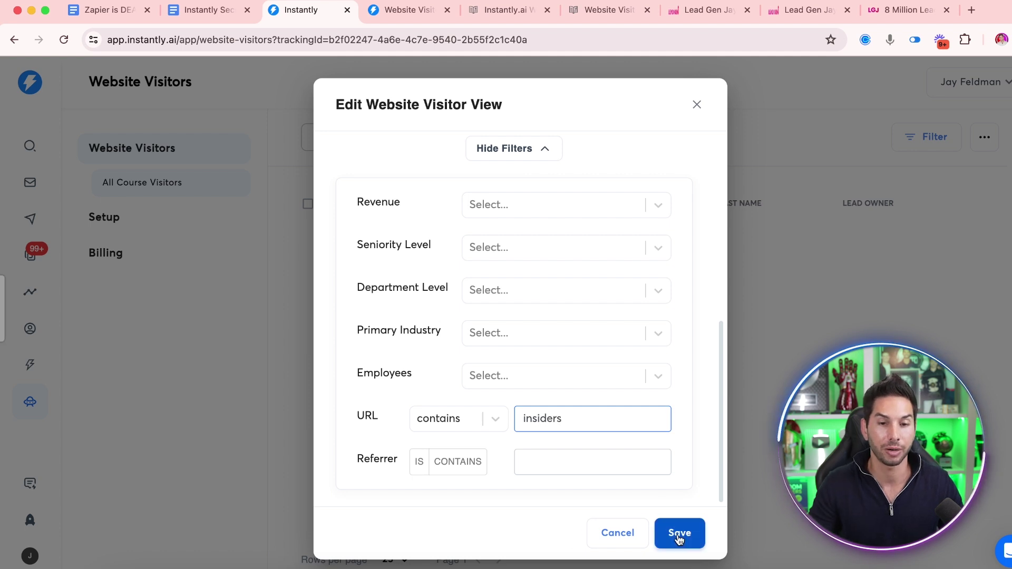
click(679, 533)
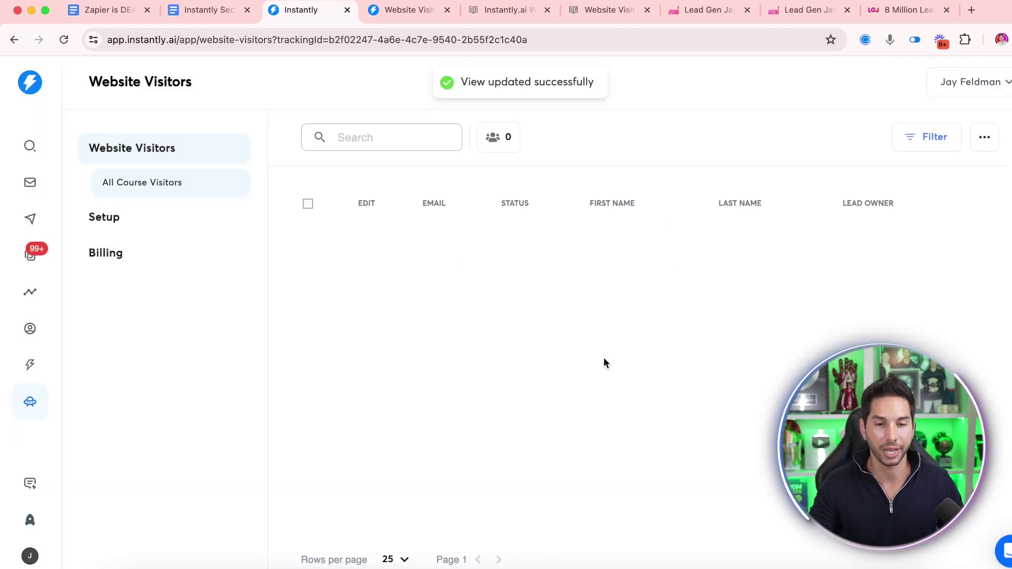
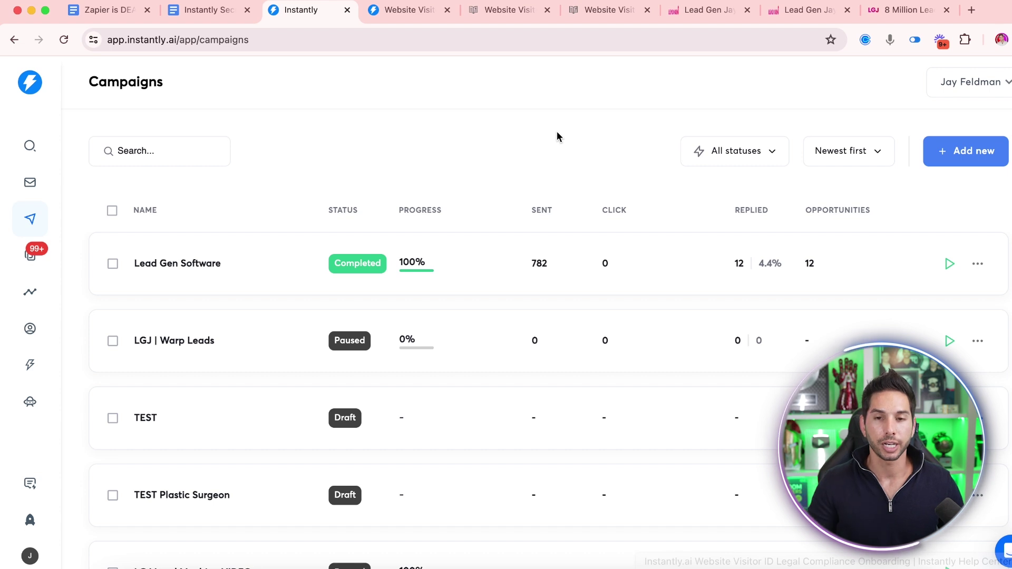
- Create a new campaign and name it "Website Visitors"
click(975, 157)
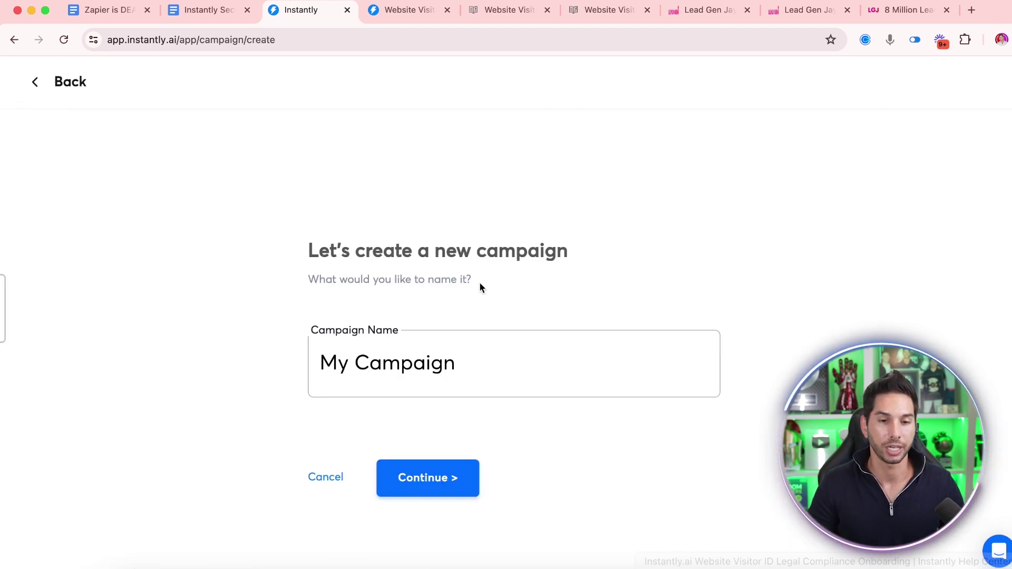
double_click(405, 363)
key(super+a)
text(WEbsite)
key(BackSpace)
key(BackSpace)
key(BackSpace)
key(BackSpace)
text(site)
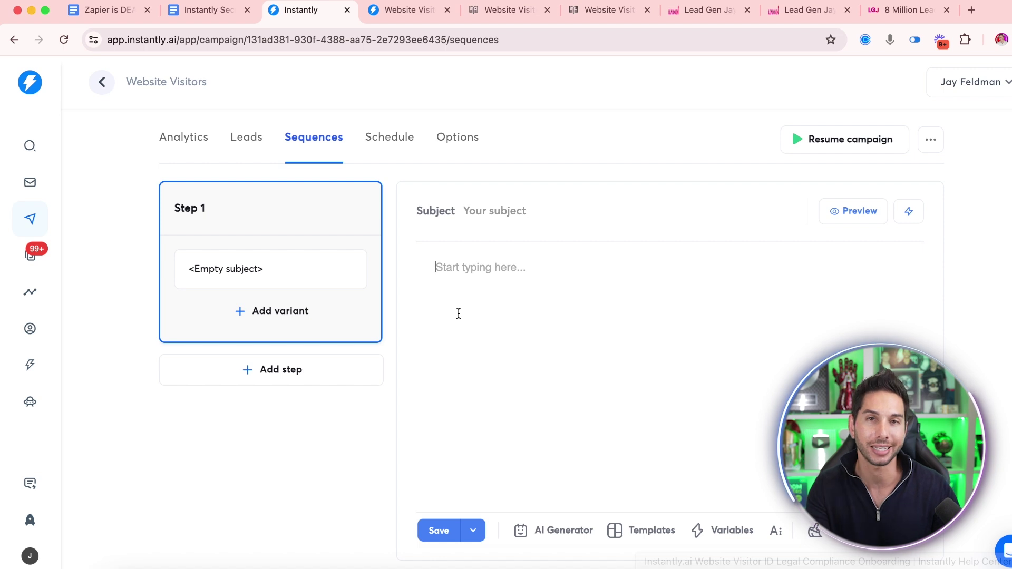
- Write the Step 1 email body about the reader's interest in the paid b2b lead generation program, the Insiders program, and an invitation to describe their business
click(459, 314)
text(Hey there I saw you're interested in joining my paid program for b2b lead generation!  You might be asking how I got your email and knew you were on my site. Well the answer is in my Insiders program!  Tell me about your business. Let's see if I can help.)
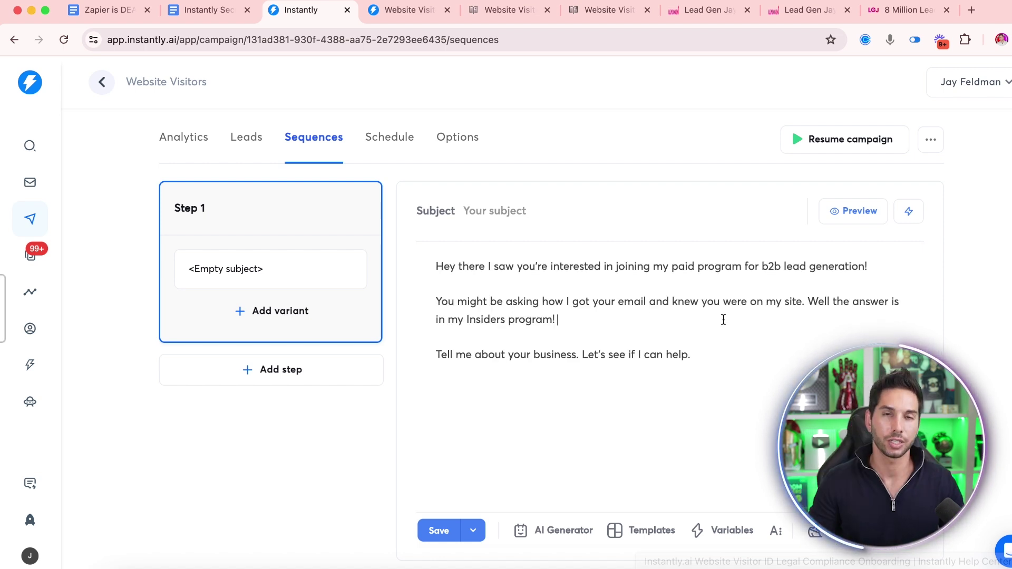